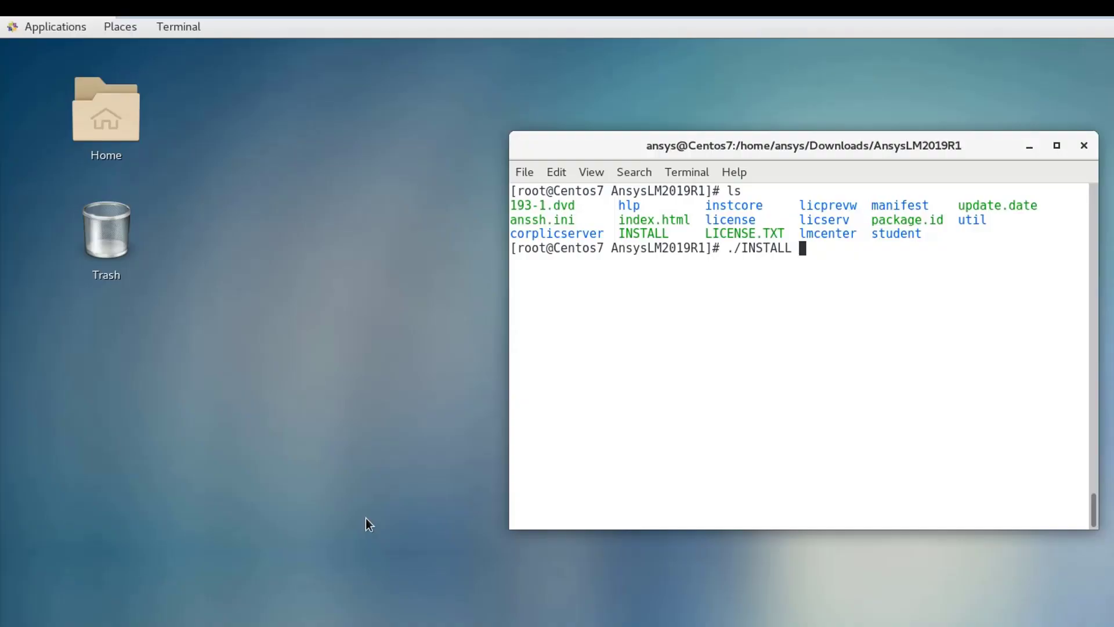
Run the installer script, acknowledge the License Manager shutdown warning and accept the license agreement.
{"action": "key", "text": "Return"}
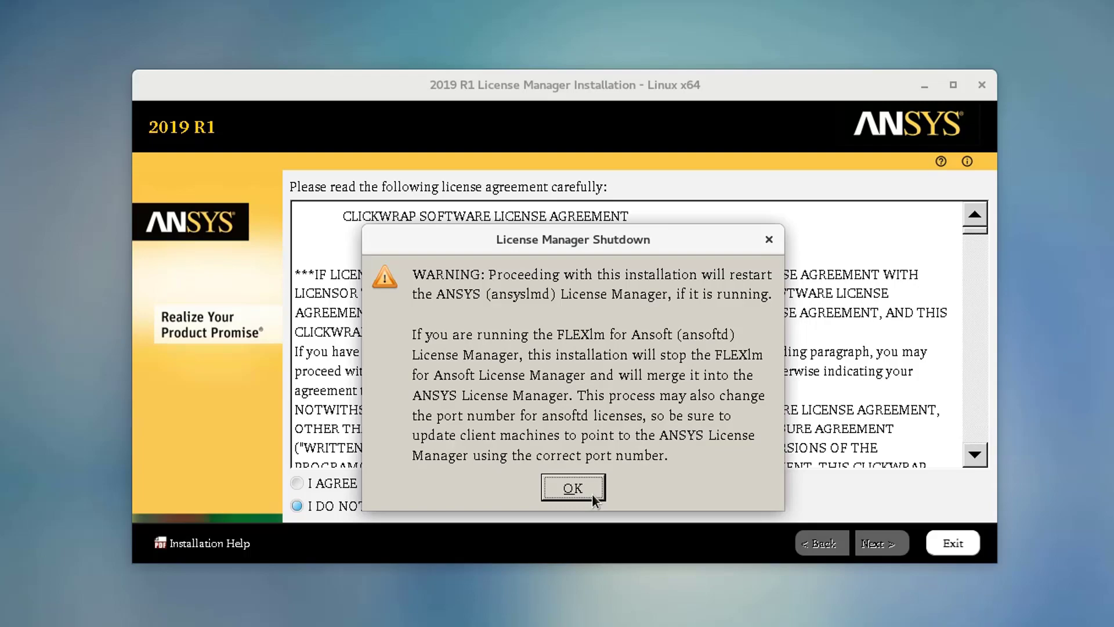
{"action": "left_click", "coordinate": [593, 493]}
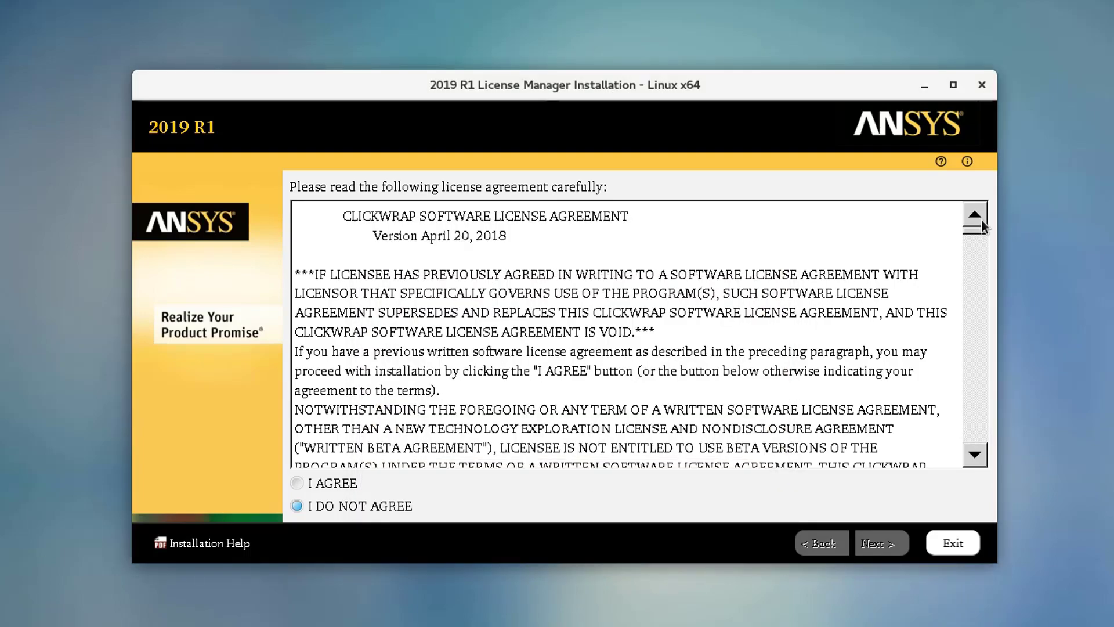
{"action": "left_click_drag", "start_coordinate": [979, 231], "coordinate": [967, 446]}
{"action": "left_click", "coordinate": [297, 484]}
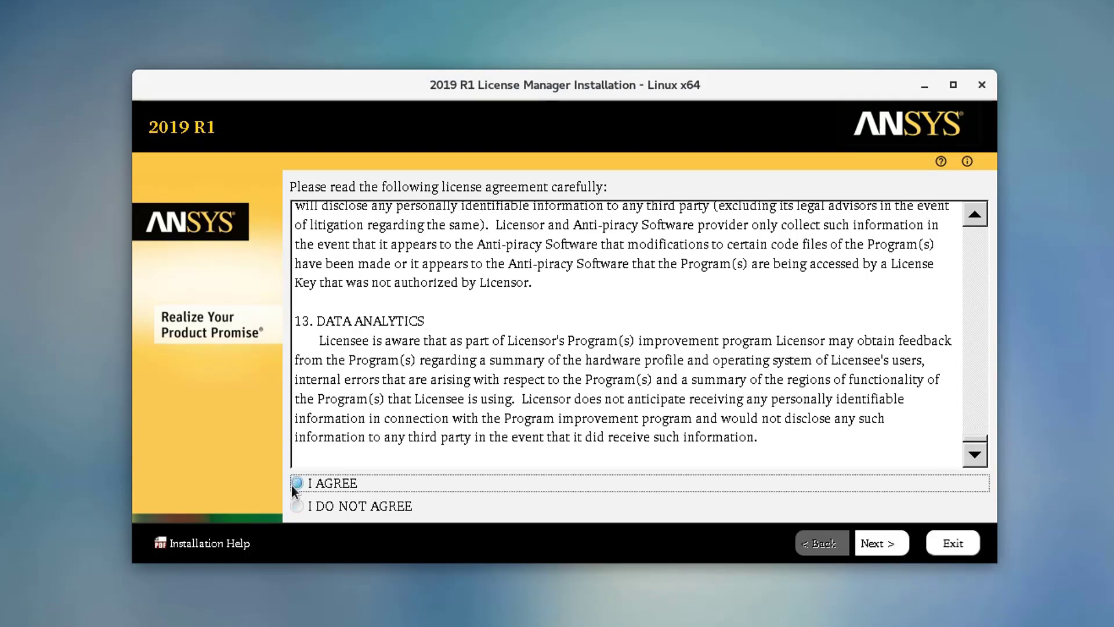
Keep /ansys_inc as the install directory, confirm the ANSYS, Inc. License Manager product and start the installation.
{"action": "left_click", "coordinate": [882, 552]}
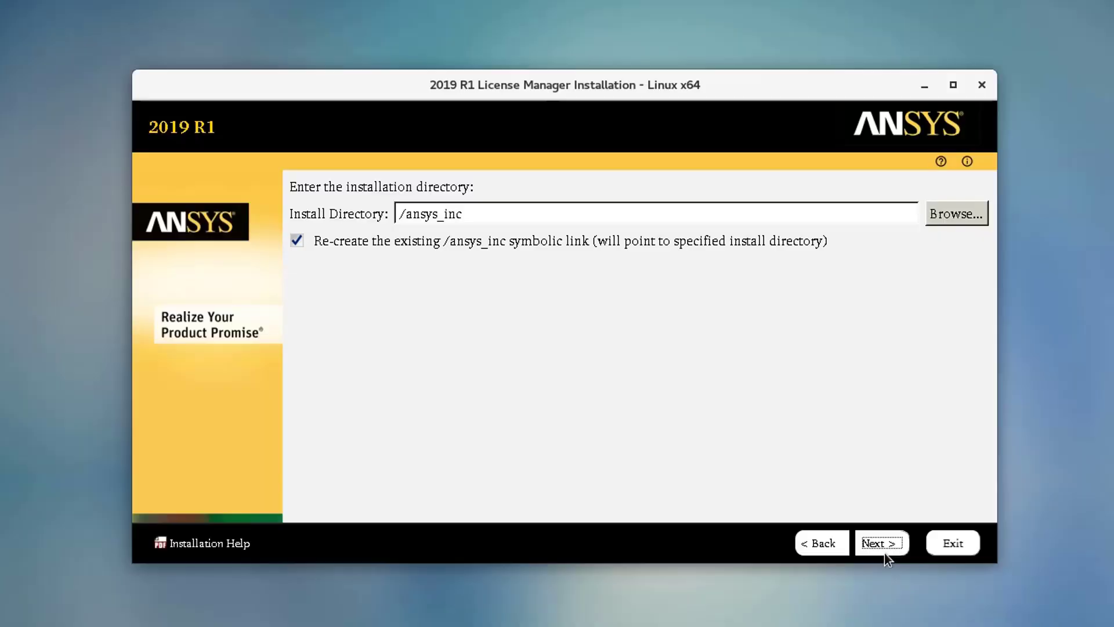
{"action": "left_click", "coordinate": [885, 552]}
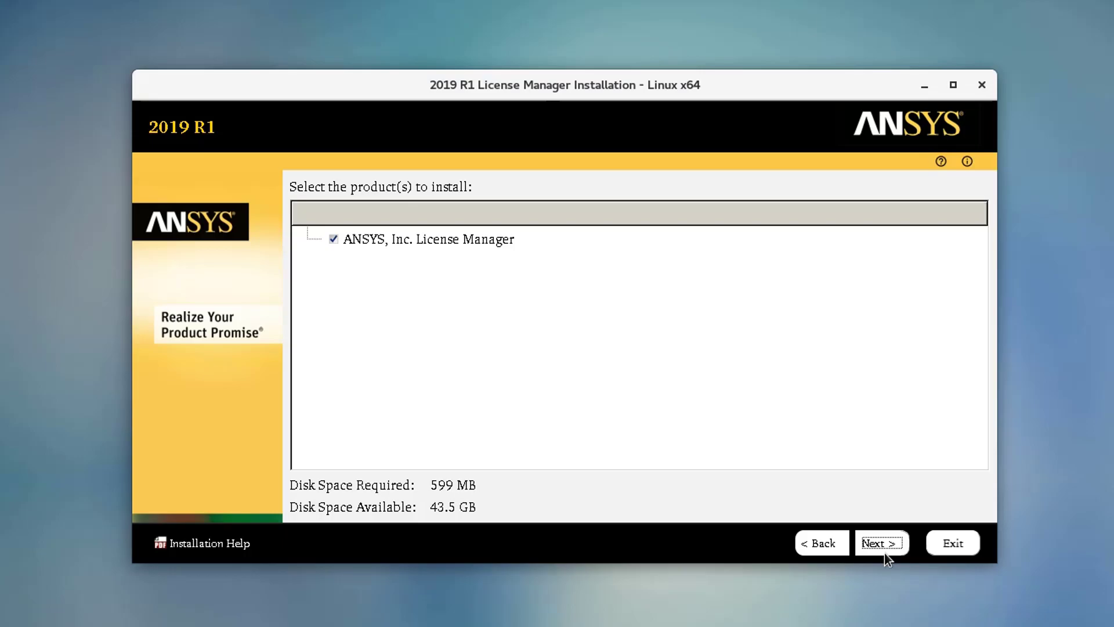
{"action": "left_click", "coordinate": [885, 553]}
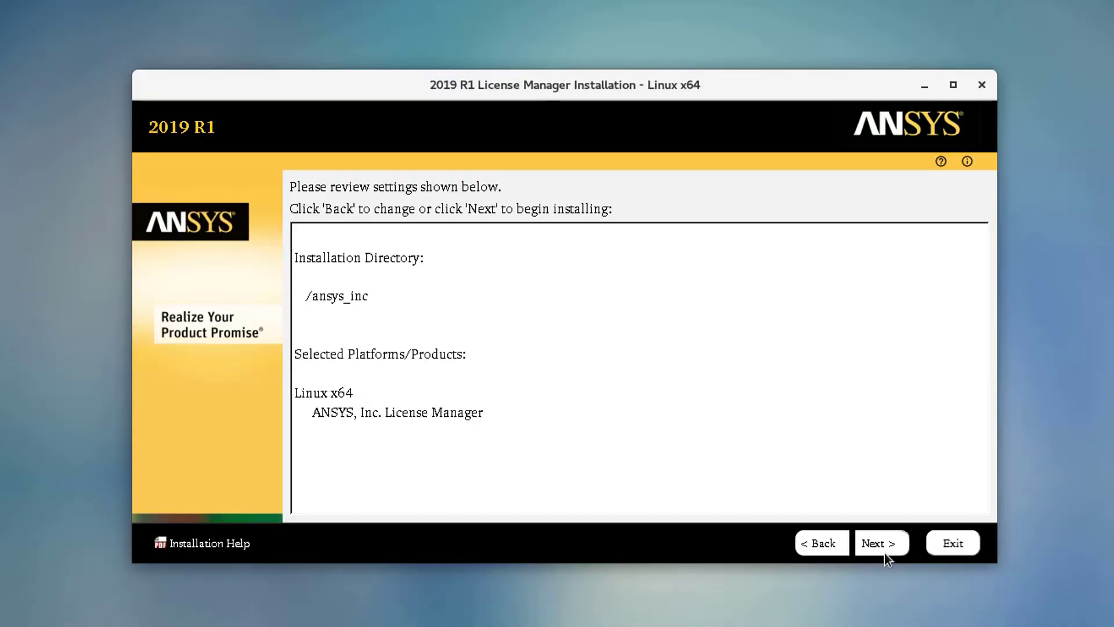
{"action": "left_click", "coordinate": [884, 553]}
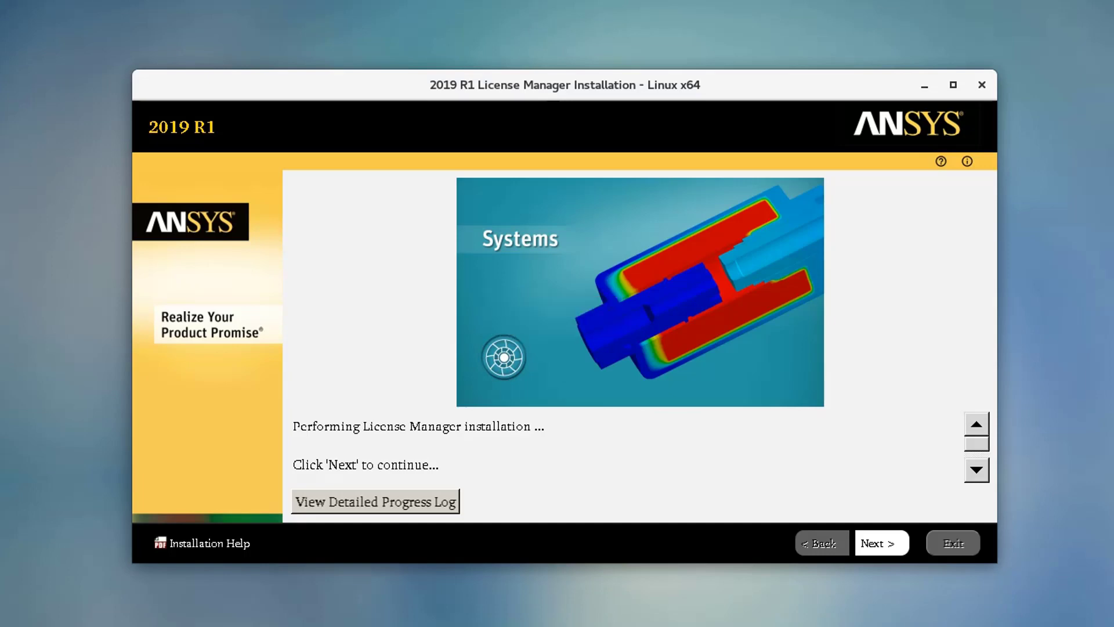
{"action": "left_click", "coordinate": [900, 548]}
Continue past the finished installation to reach the License Management Center.
{"action": "left_click", "coordinate": [901, 545]}
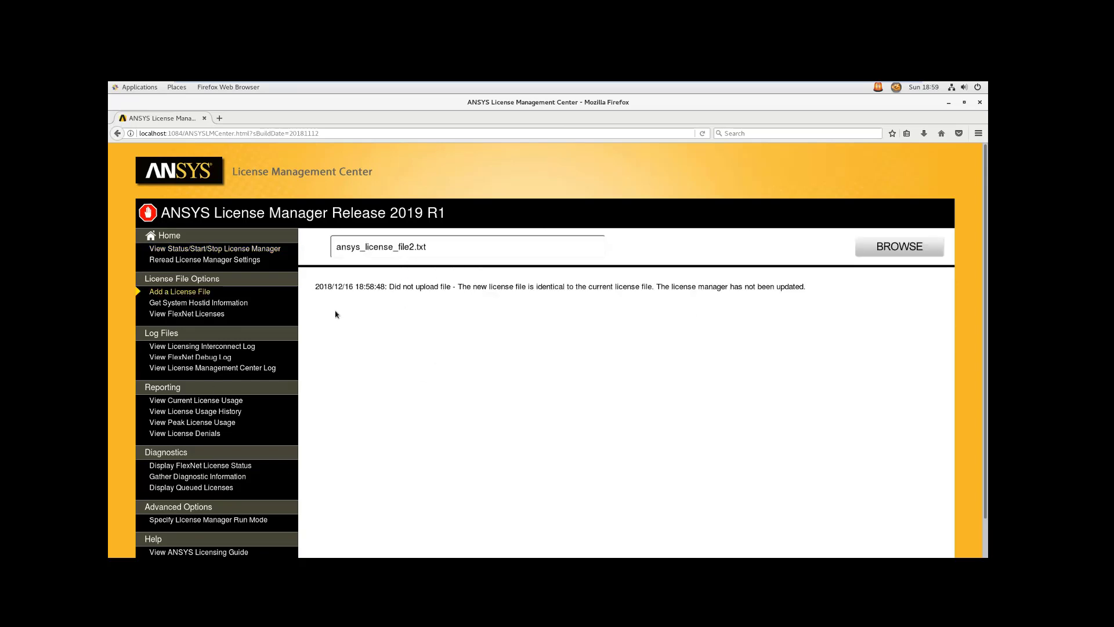
Upload and install ansys_license_file2.txt, then check that the license manager is running.
{"action": "left_click", "coordinate": [201, 297]}
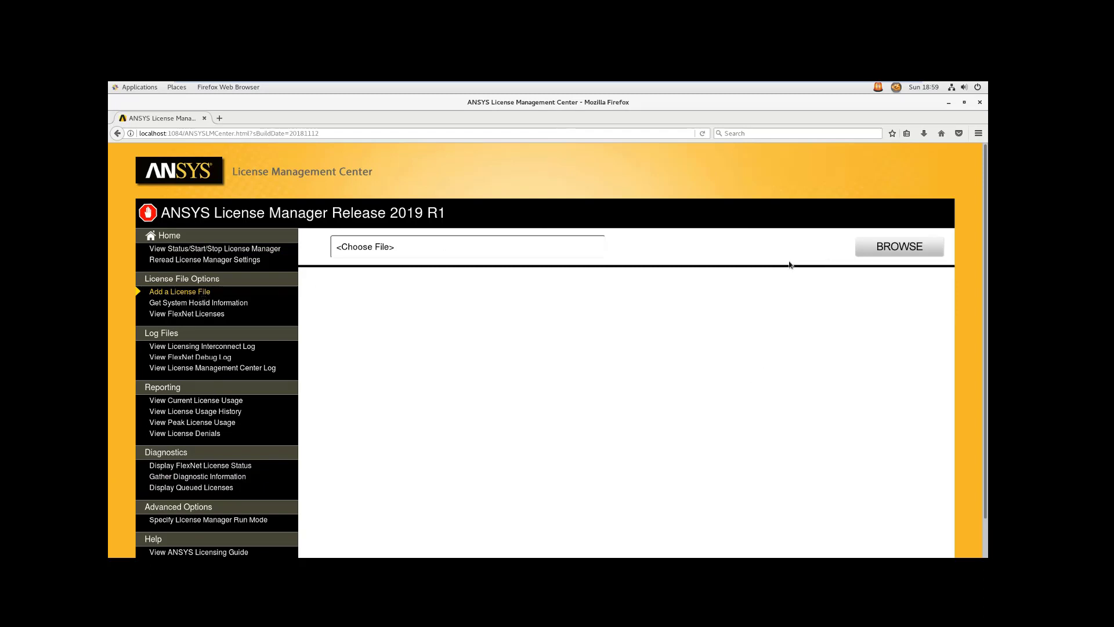
{"action": "left_click", "coordinate": [931, 252]}
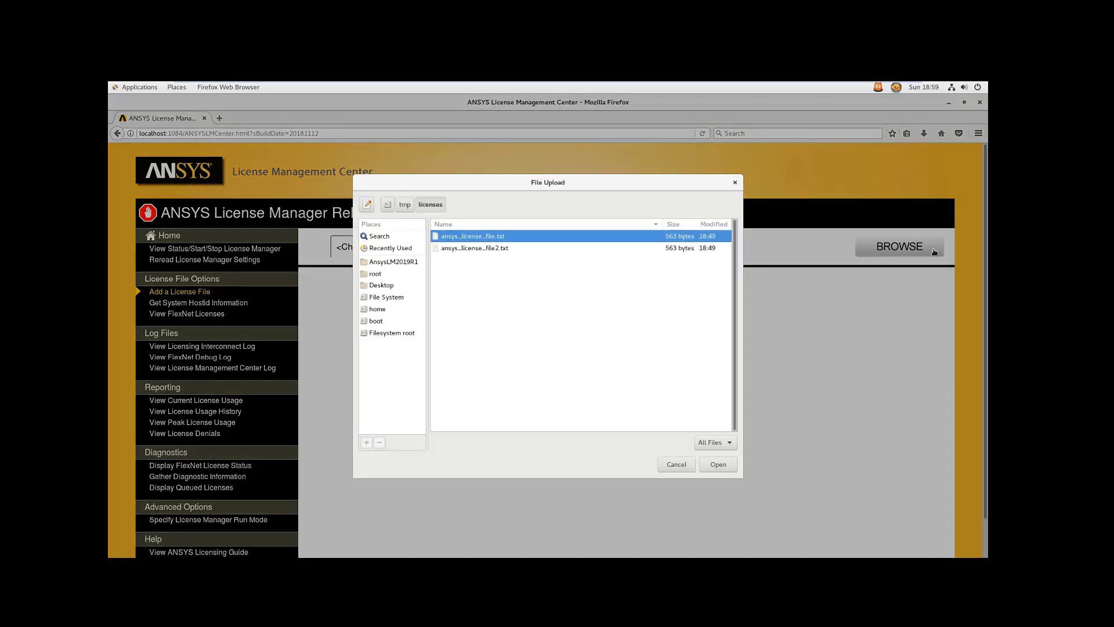
{"action": "left_click", "coordinate": [483, 249]}
{"action": "double_click", "coordinate": [484, 247]}
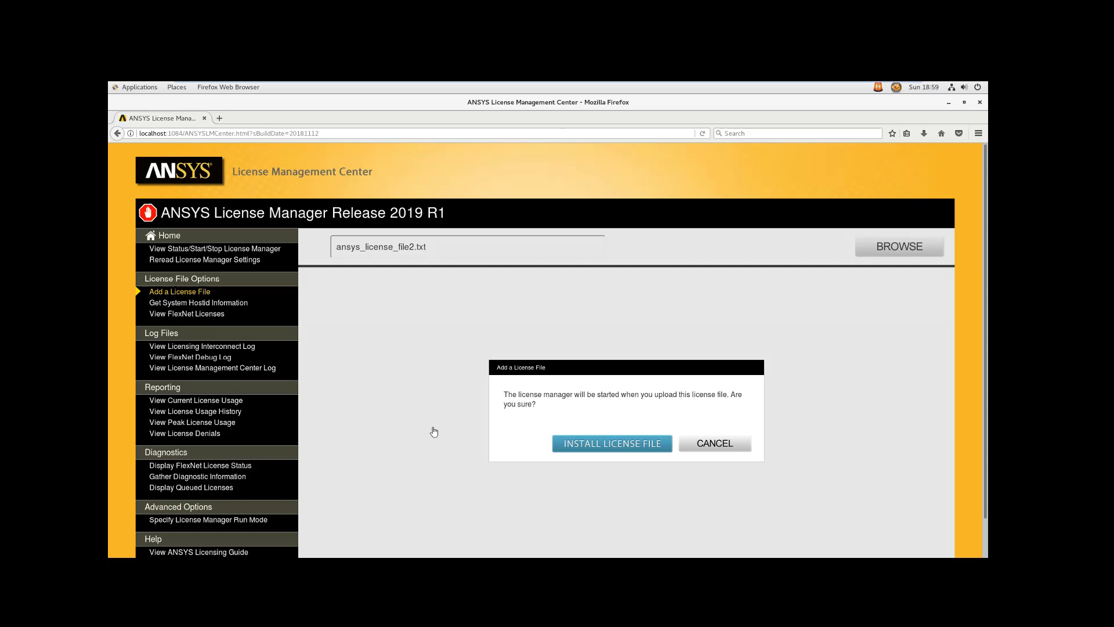
{"action": "left_click", "coordinate": [666, 450]}
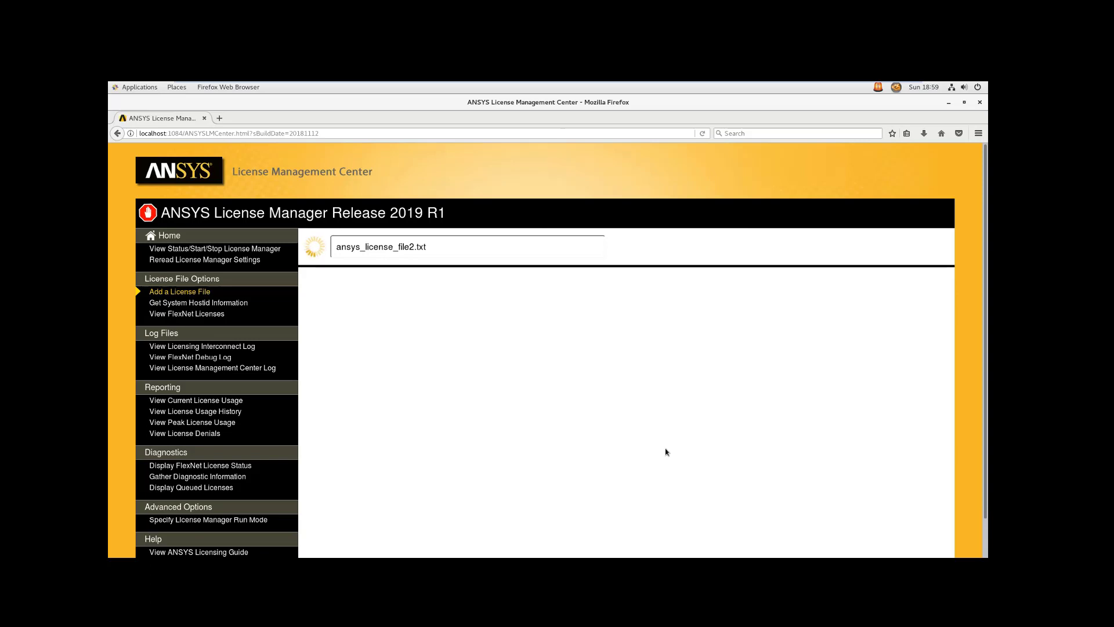
{"action": "left_click", "coordinate": [252, 250]}
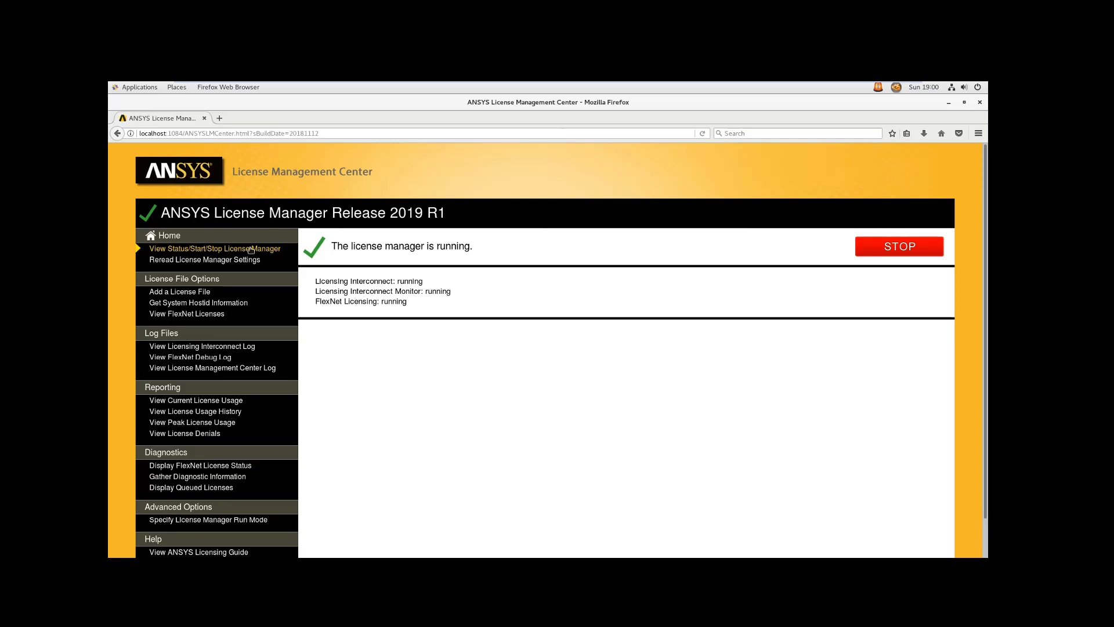
Install ansys_license_file.txt, restart the license manager and verify all its services are running.
{"action": "left_click", "coordinate": [206, 292]}
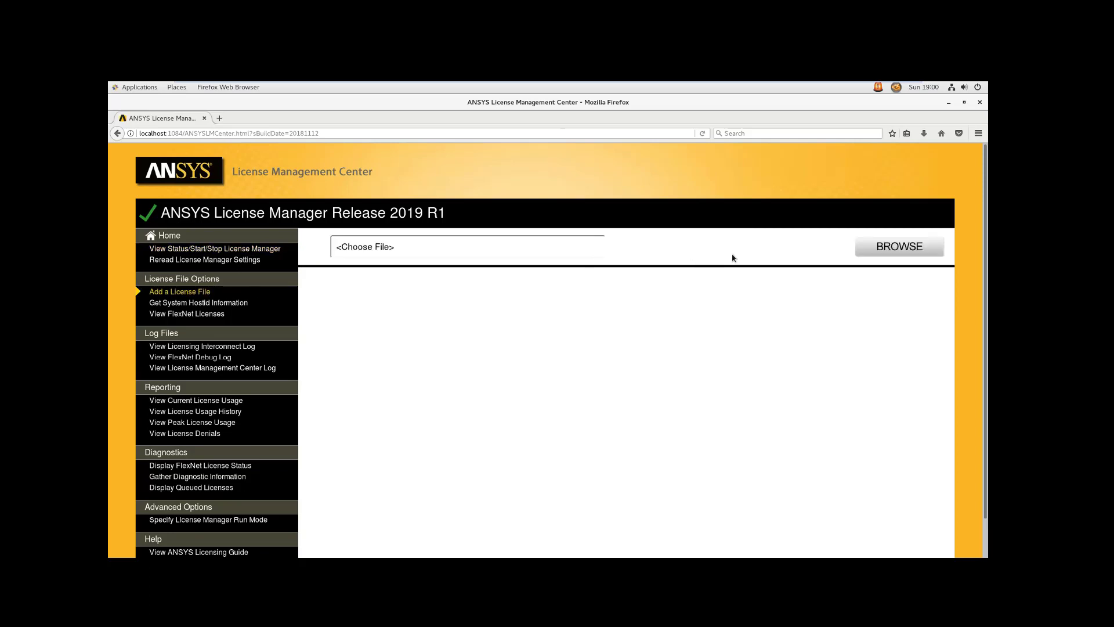
{"action": "left_click", "coordinate": [886, 250]}
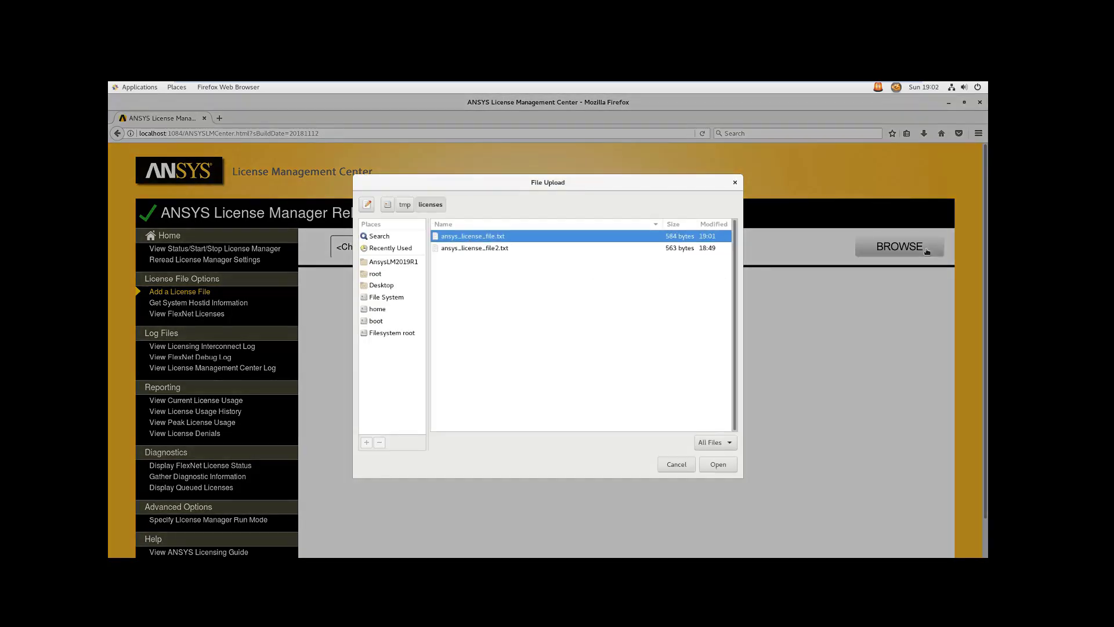
{"action": "double_click", "coordinate": [495, 235]}
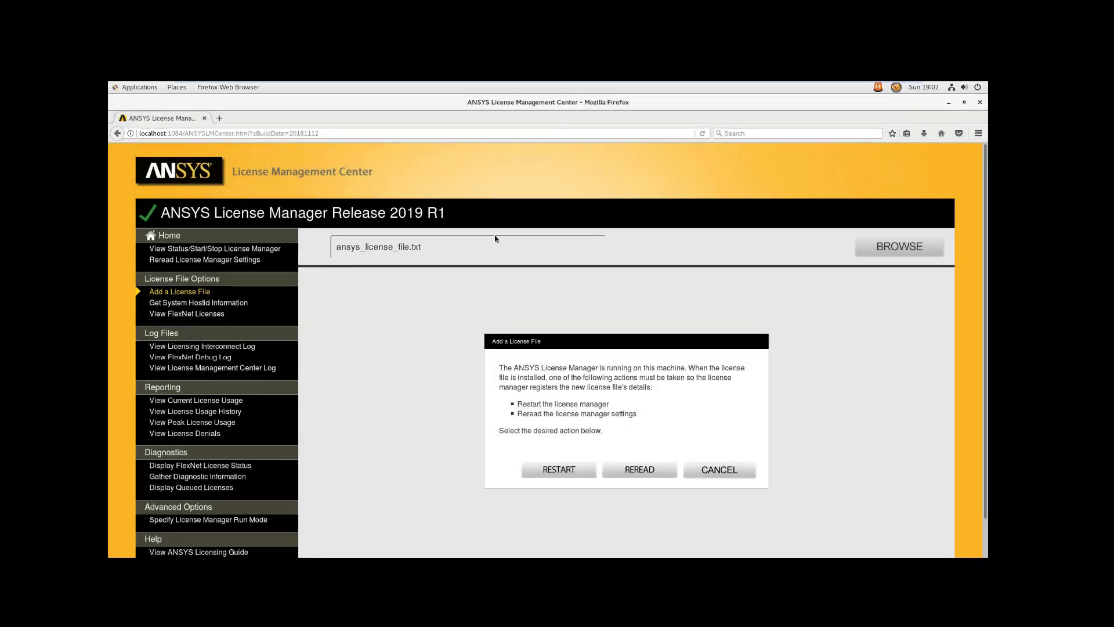
{"action": "left_click", "coordinate": [587, 476]}
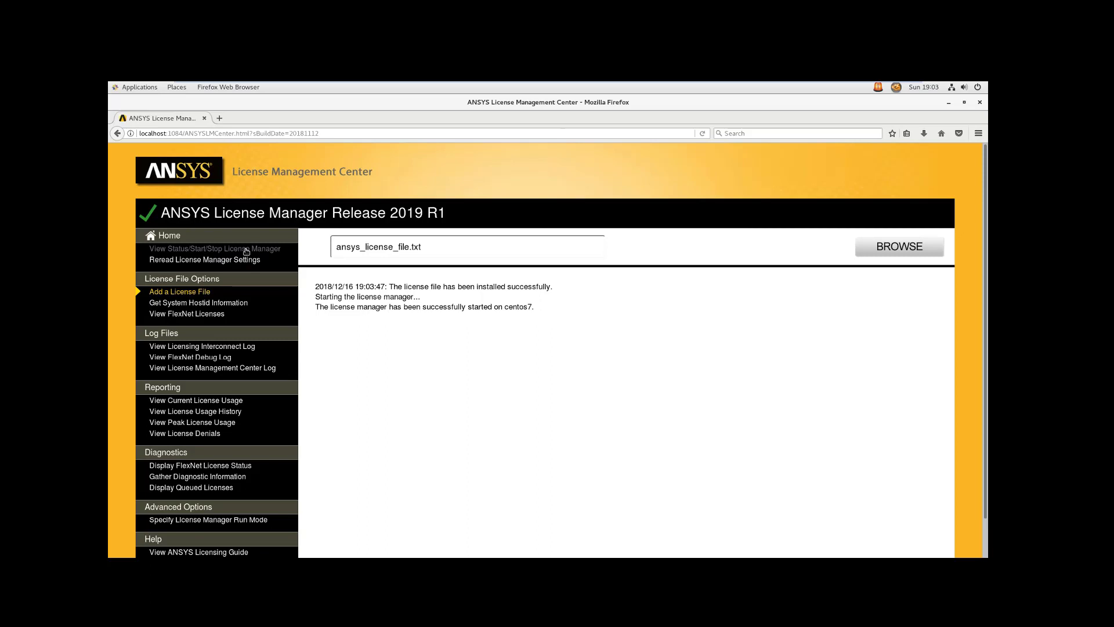
{"action": "left_click", "coordinate": [247, 249]}
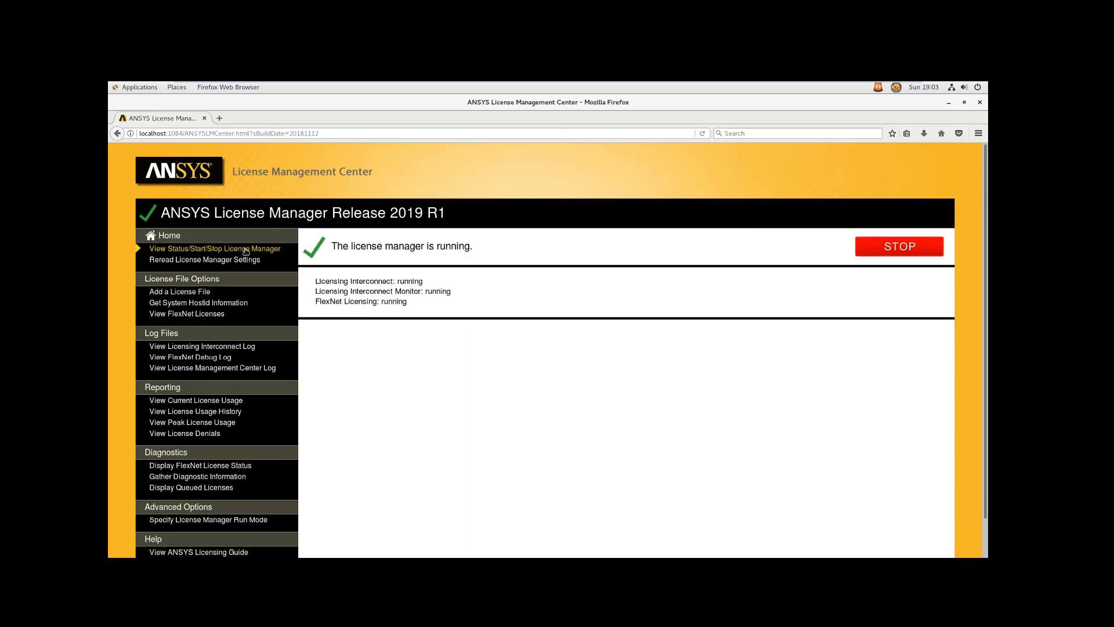